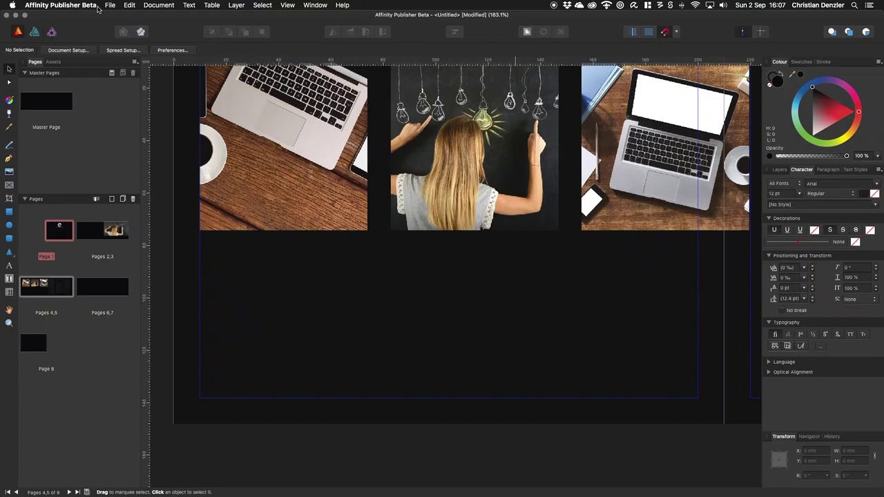
# Step: Draw a five-column, four-row table below the three photos with the Table tool
pyautogui.click(9, 292)
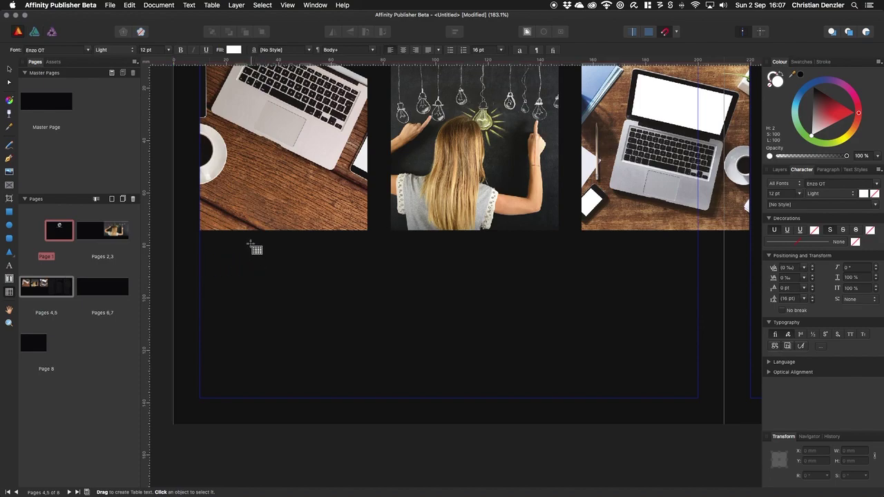
pyautogui.moveTo(254, 247)
pyautogui.mouseDown()
pyautogui.moveTo(438, 331)
pyautogui.moveTo(654, 385)
pyautogui.moveTo(644, 299)
pyautogui.mouseUp()
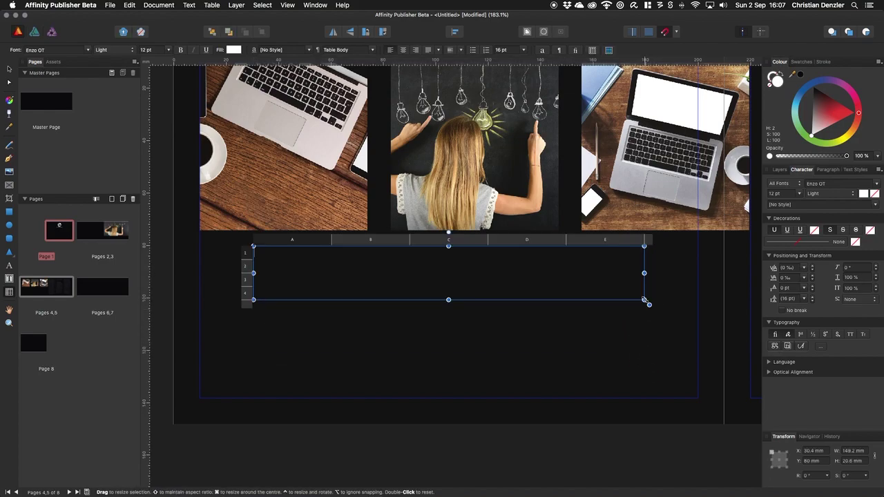
pyautogui.click(291, 240)
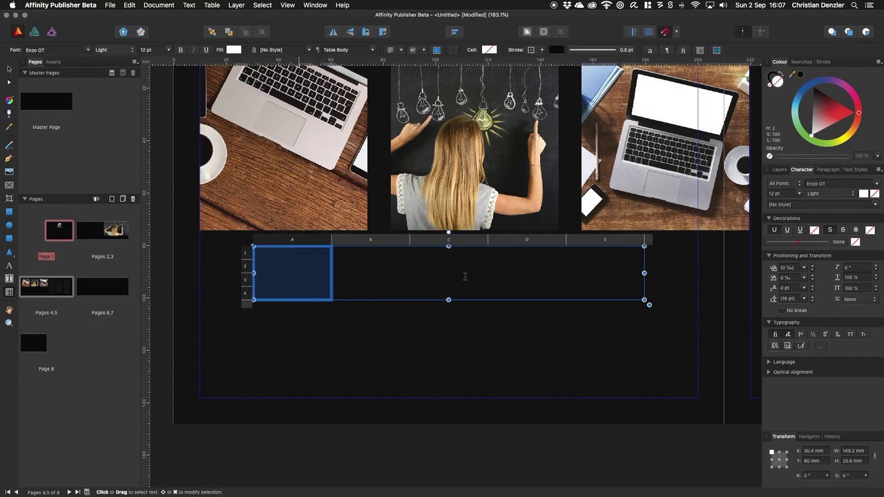
# Step: Enlarge the table to about 155.5 mm wide by 21.5 mm high
pyautogui.click(451, 275)
pyautogui.click(486, 251)
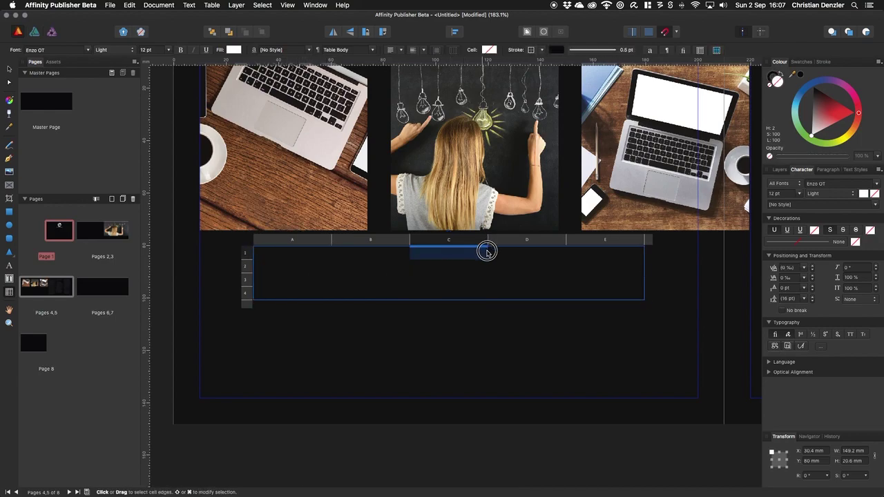
pyautogui.moveTo(486, 252); pyautogui.dragTo(495, 253)
pyautogui.moveTo(652, 307); pyautogui.dragTo(668, 309)
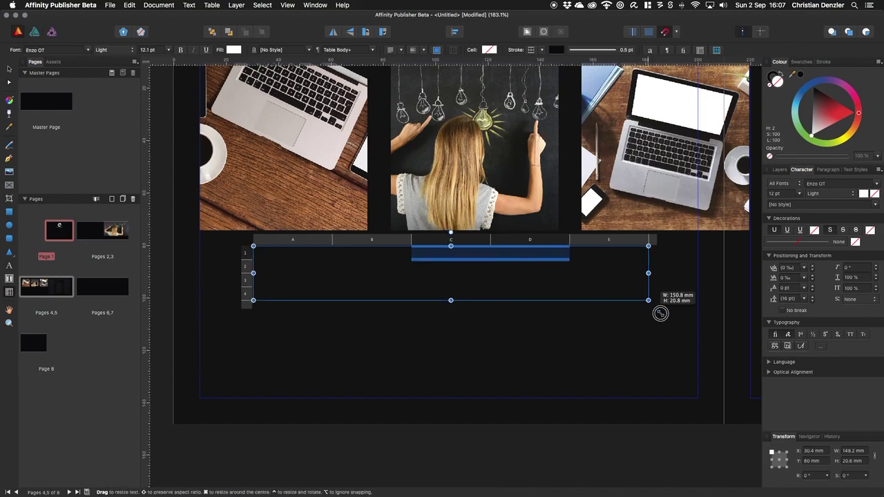
pyautogui.click(269, 252)
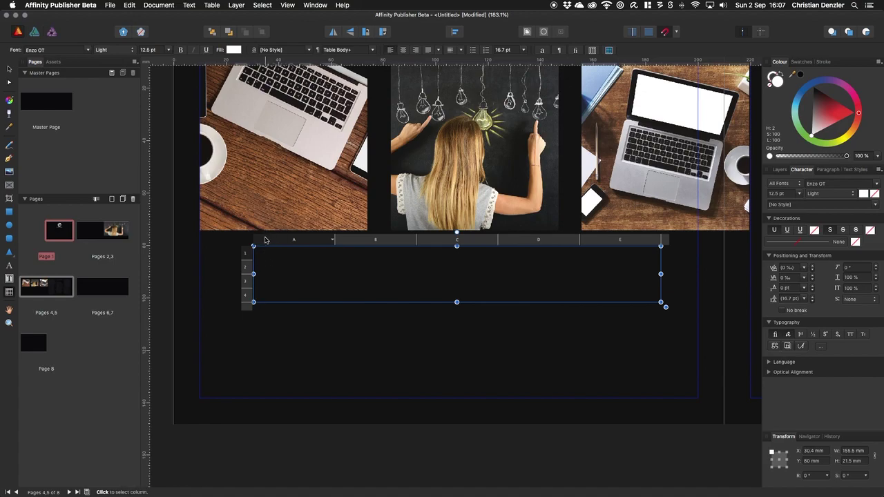
pyautogui.click(236, 5)
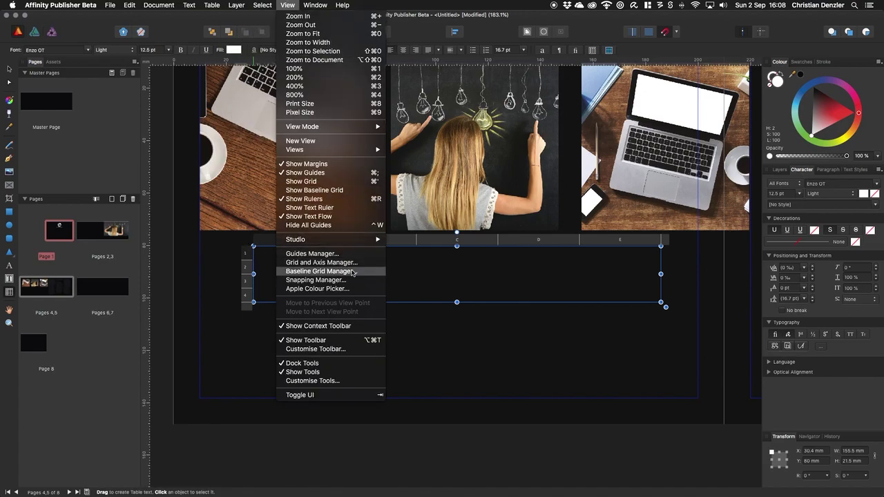
pyautogui.moveTo(296, 239)
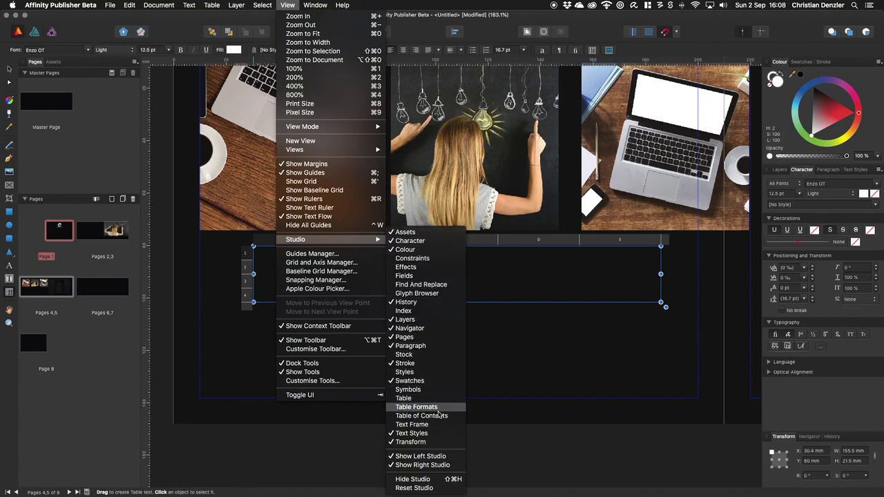
# Step: Open the Table panel and fill every table cell with dark grey from the Greys swatches
pyautogui.click(442, 399)
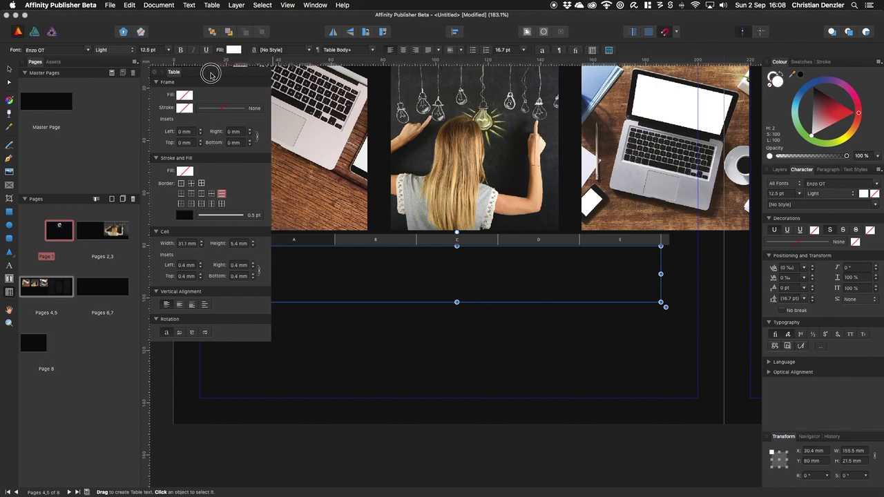
pyautogui.moveTo(213, 73); pyautogui.dragTo(148, 94)
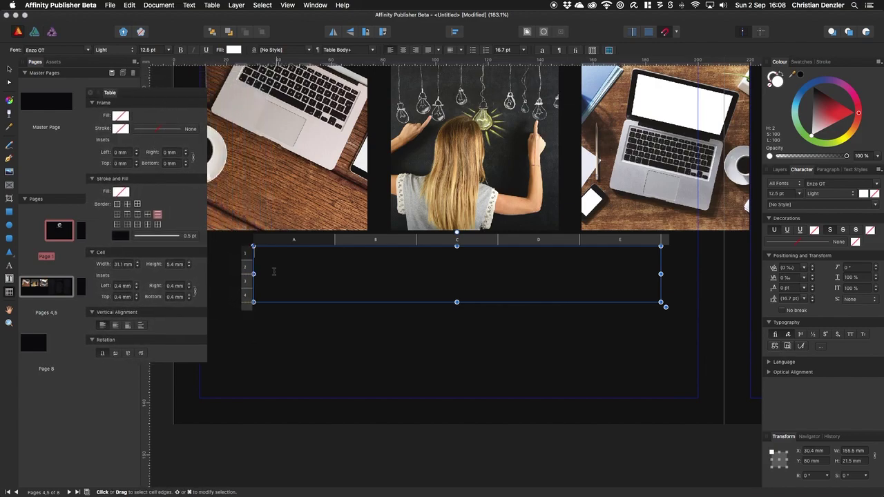
pyautogui.moveTo(259, 251); pyautogui.dragTo(648, 300)
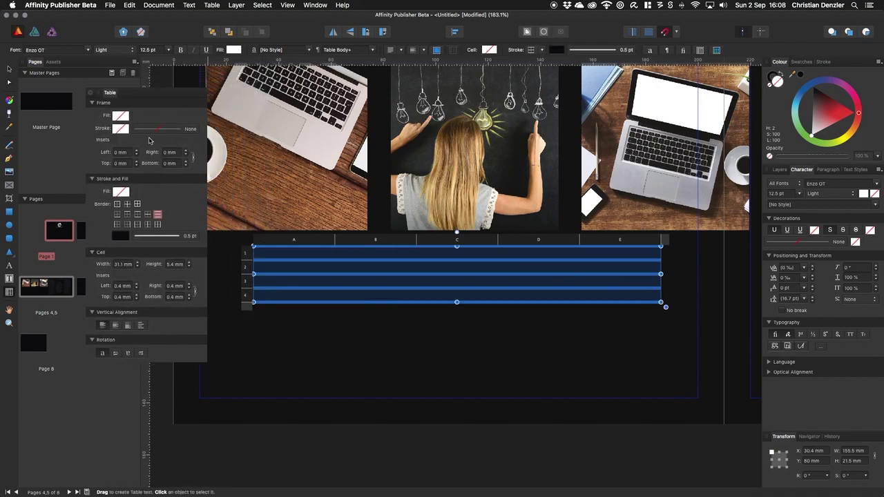
pyautogui.click(122, 192)
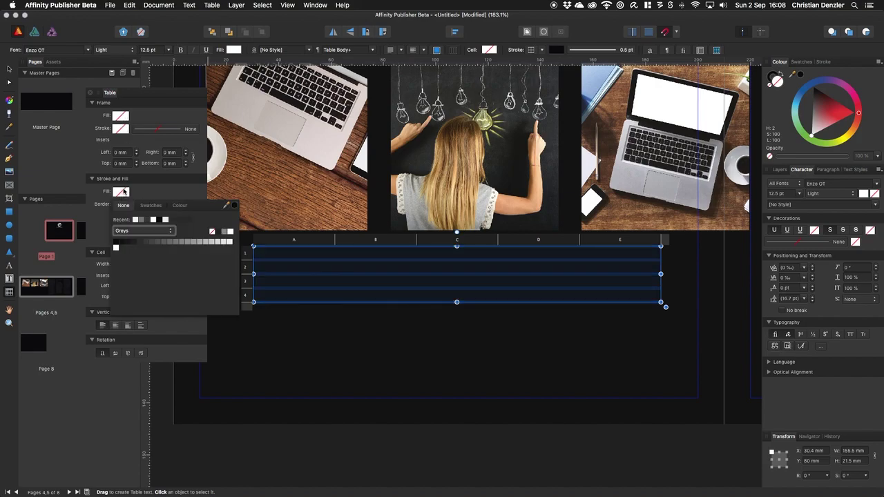
pyautogui.click(147, 245)
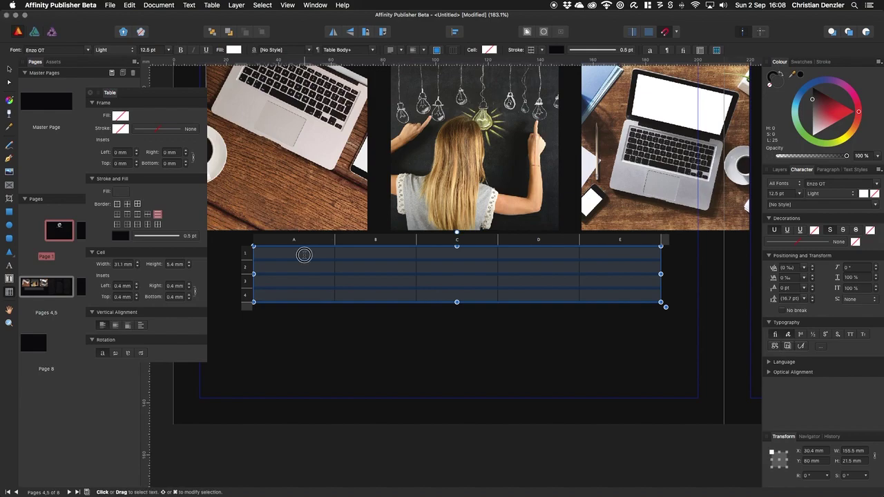
# Step: Fill column A's four cells (A1–A4) with red from the colour wheel
pyautogui.click(308, 254)
pyautogui.moveTo(290, 254); pyautogui.dragTo(291, 297)
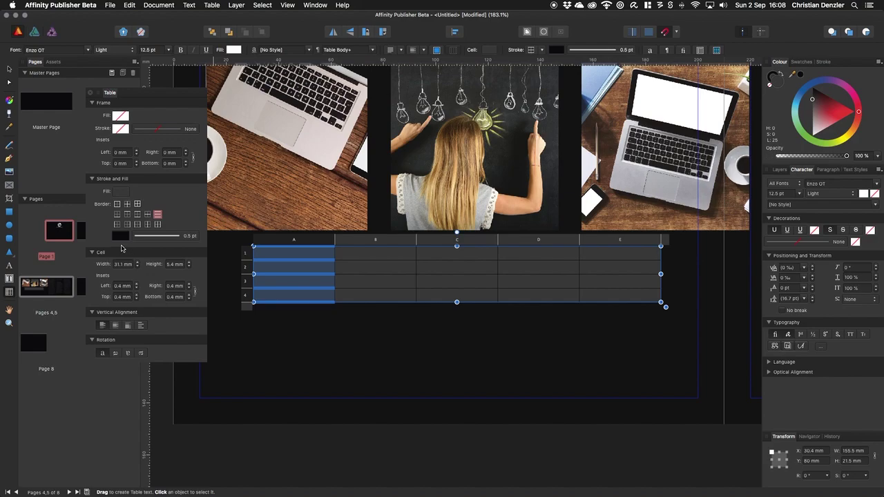
pyautogui.click(121, 194)
pyautogui.moveTo(211, 258)
pyautogui.mouseDown()
pyautogui.moveTo(215, 265)
pyautogui.moveTo(197, 266)
pyautogui.mouseUp()
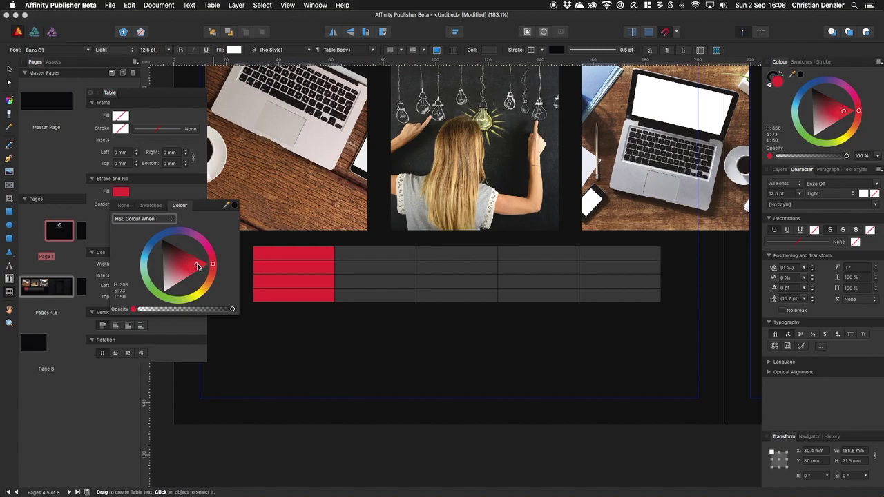
pyautogui.click(395, 279)
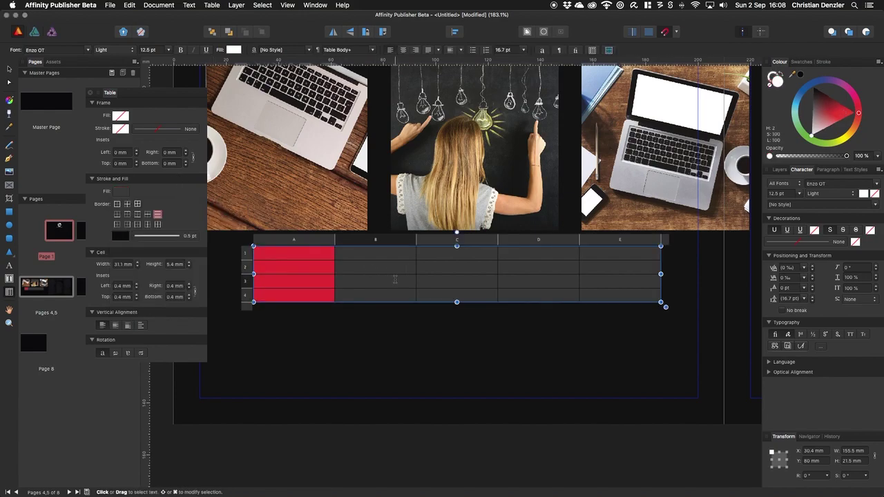
# Step: Try several border presets and widths, ending with 0.5 pt vertical dividers between columns
pyautogui.moveTo(286, 253)
pyautogui.mouseDown()
pyautogui.moveTo(625, 280)
pyautogui.moveTo(642, 300)
pyautogui.mouseUp()
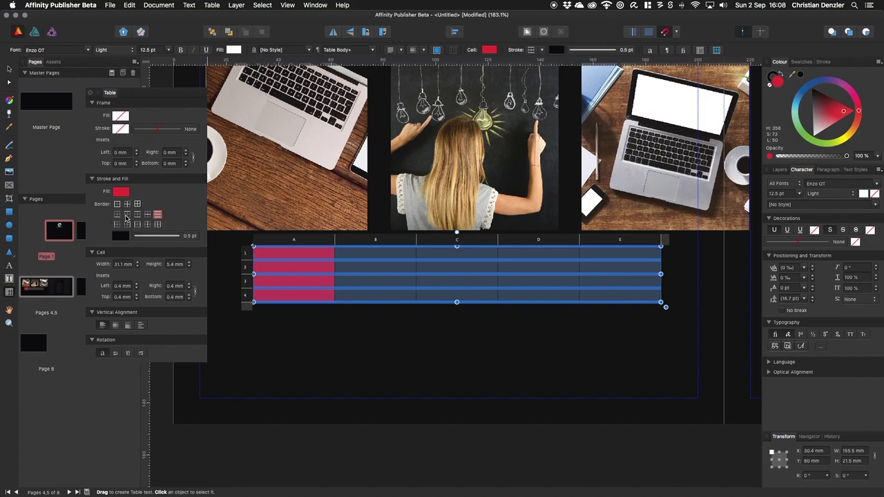
pyautogui.click(127, 204)
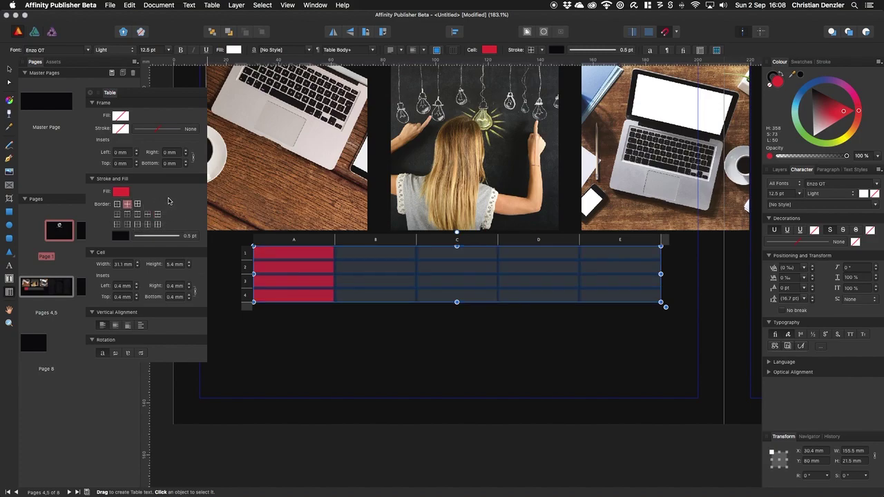
pyautogui.click(193, 236)
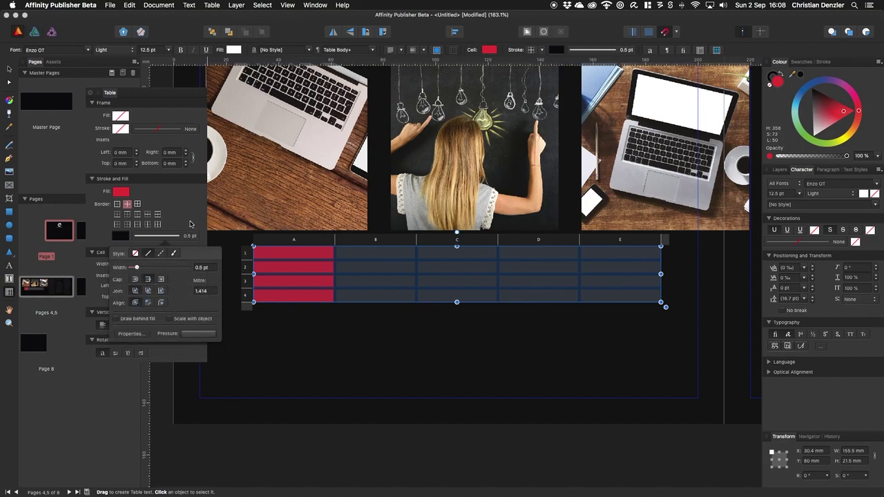
pyautogui.click(159, 238)
pyautogui.moveTo(136, 269); pyautogui.dragTo(145, 270)
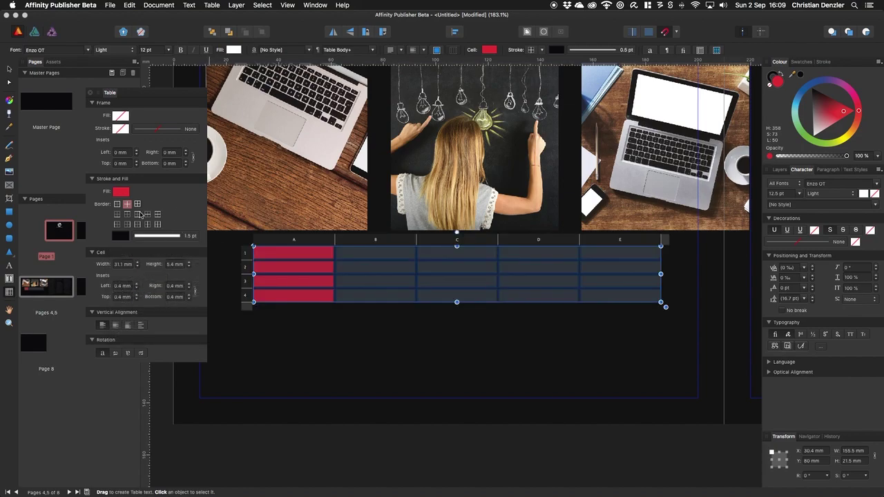
pyautogui.click(149, 215)
pyautogui.click(195, 239)
pyautogui.moveTo(145, 270); pyautogui.dragTo(143, 269)
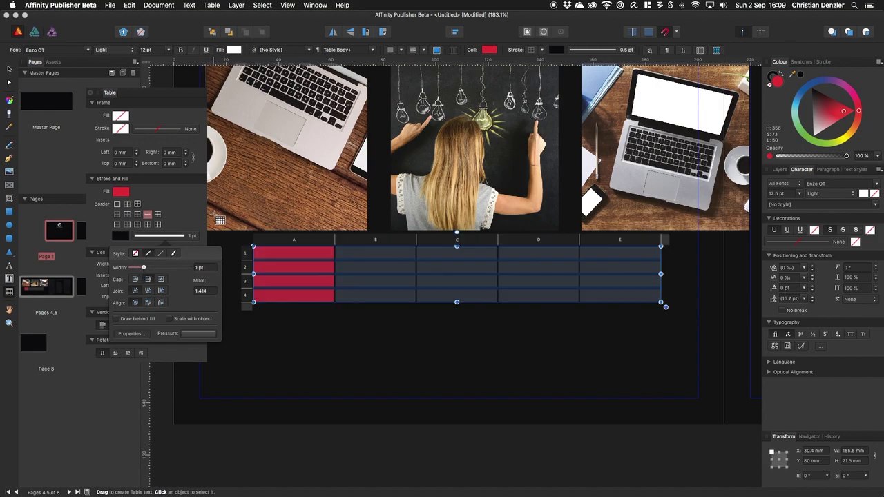
pyautogui.click(157, 224)
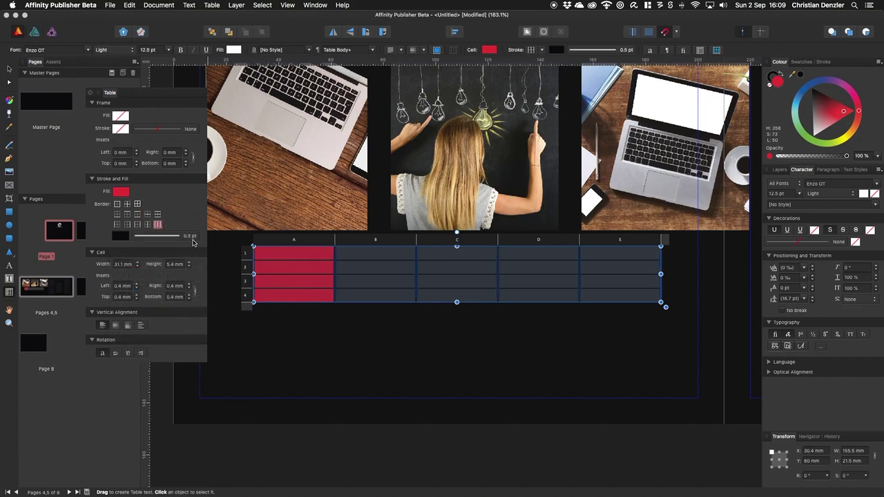
# Step: Make the vertical column borders 7.5 pt thick and orange
pyautogui.click(159, 235)
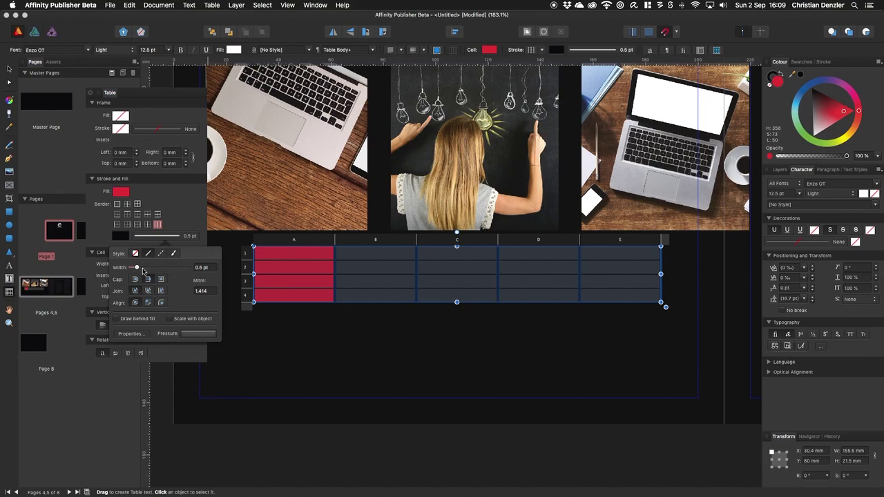
pyautogui.moveTo(137, 269); pyautogui.dragTo(152, 268)
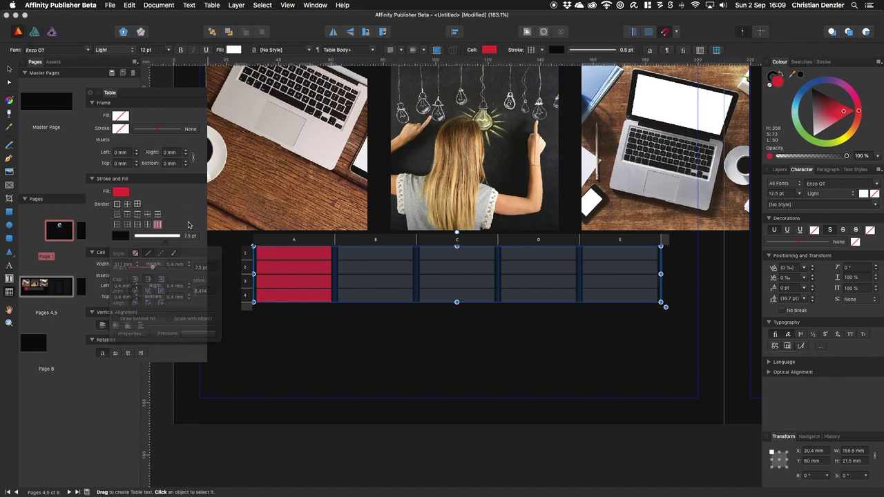
pyautogui.click(121, 237)
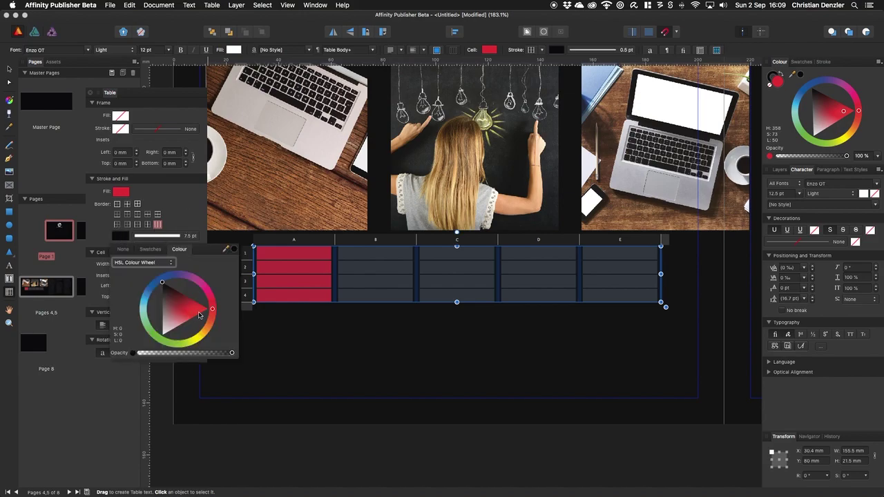
pyautogui.moveTo(211, 311)
pyautogui.mouseDown()
pyautogui.moveTo(191, 338)
pyautogui.moveTo(172, 341)
pyautogui.moveTo(206, 289)
pyautogui.moveTo(161, 269)
pyautogui.mouseUp()
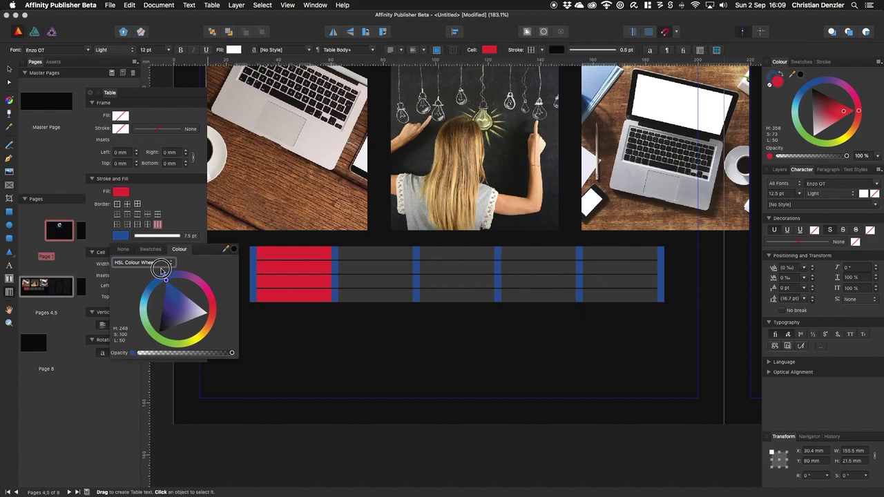
pyautogui.moveTo(161, 269)
pyautogui.mouseDown()
pyautogui.moveTo(191, 266)
pyautogui.moveTo(201, 276)
pyautogui.moveTo(217, 309)
pyautogui.moveTo(214, 336)
pyautogui.mouseUp()
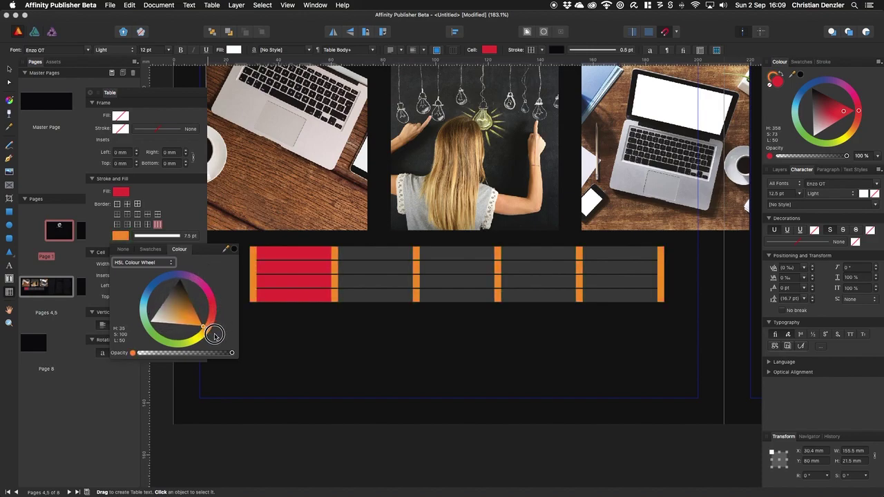
pyautogui.click(304, 257)
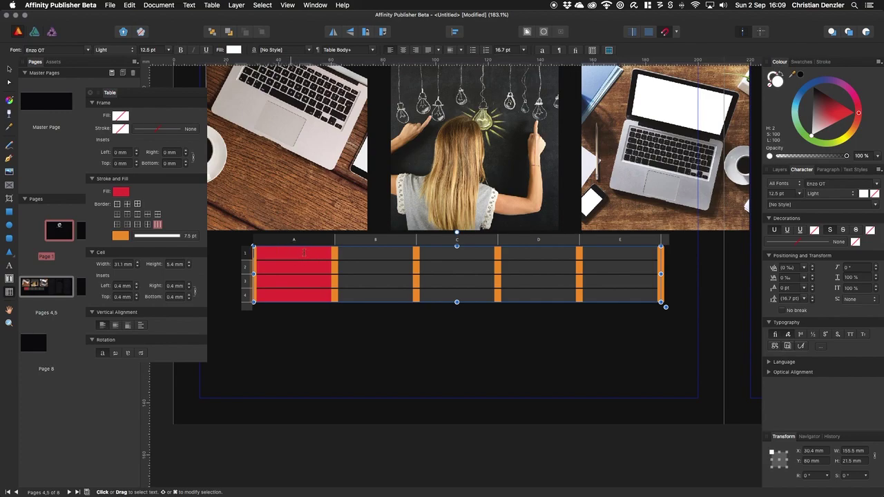
# Step: Type the sample labels Test, Test 2 and Test3 into cells B1–D1
pyautogui.click(304, 253)
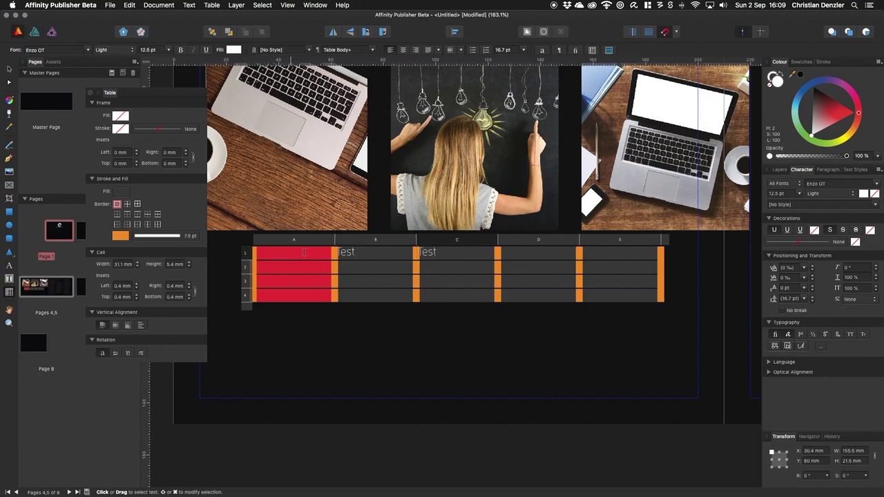
pyautogui.write('2')
pyautogui.press('Tab')
pyautogui.write('Te')
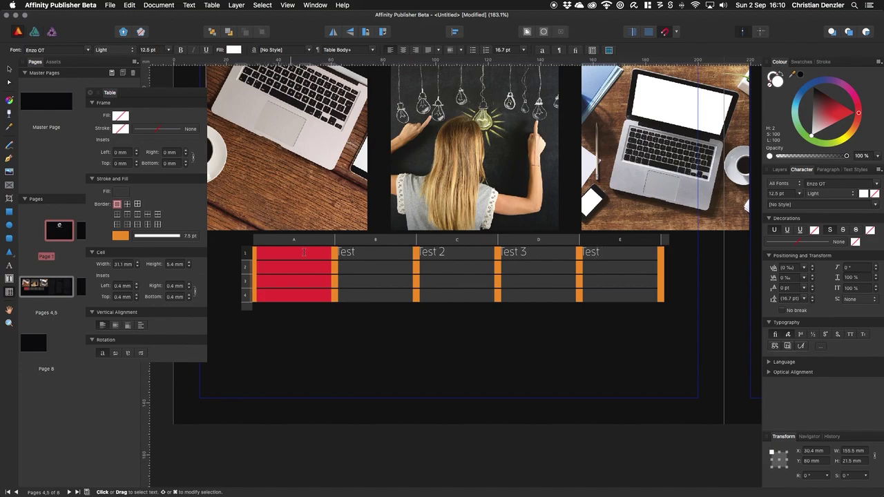
pyautogui.click(248, 255)
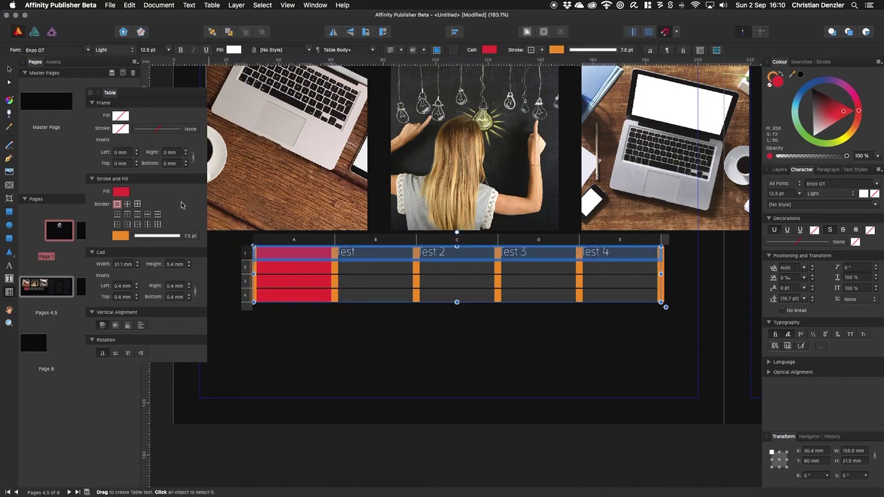
pyautogui.click(138, 150)
pyautogui.moveTo(137, 152); pyautogui.dragTo(137, 159)
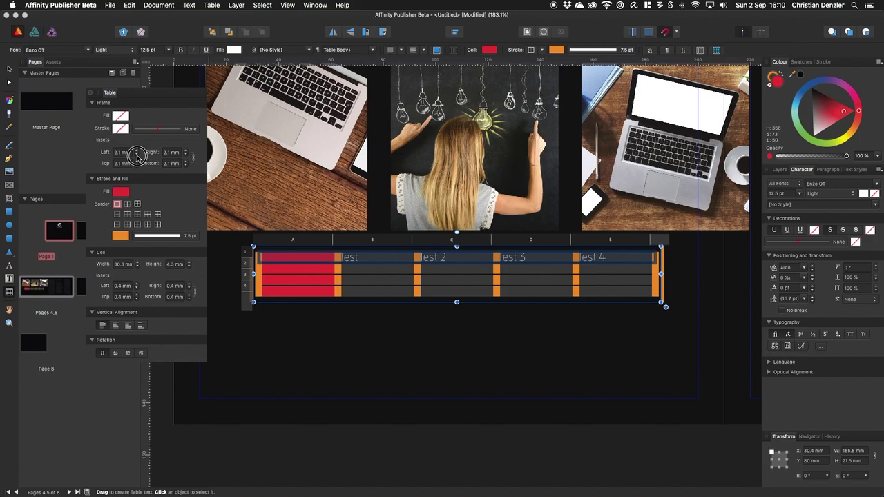
pyautogui.scroll(-3, 177, 161)
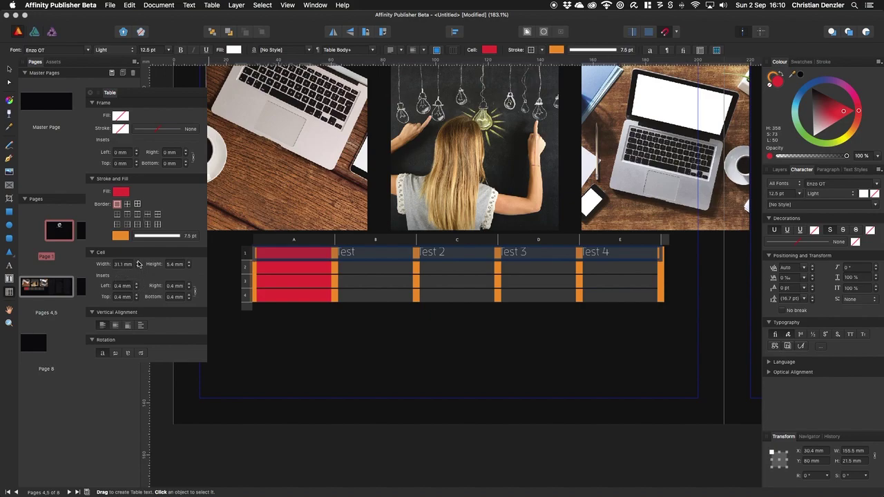
# Step: Give the cells 34.4 mm width, 1 mm insets and a 2 mm left inset
pyautogui.scroll(3, 137, 264)
pyautogui.scroll(1, 137, 266)
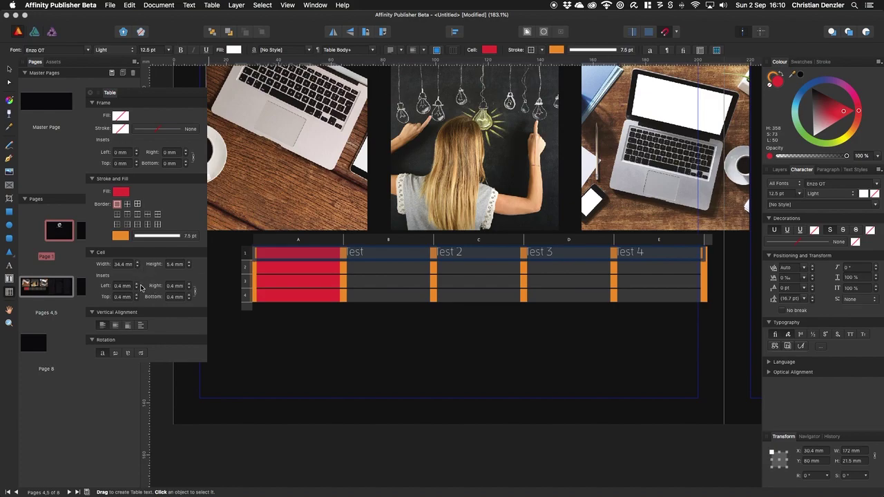
pyautogui.scroll(3, 137, 286)
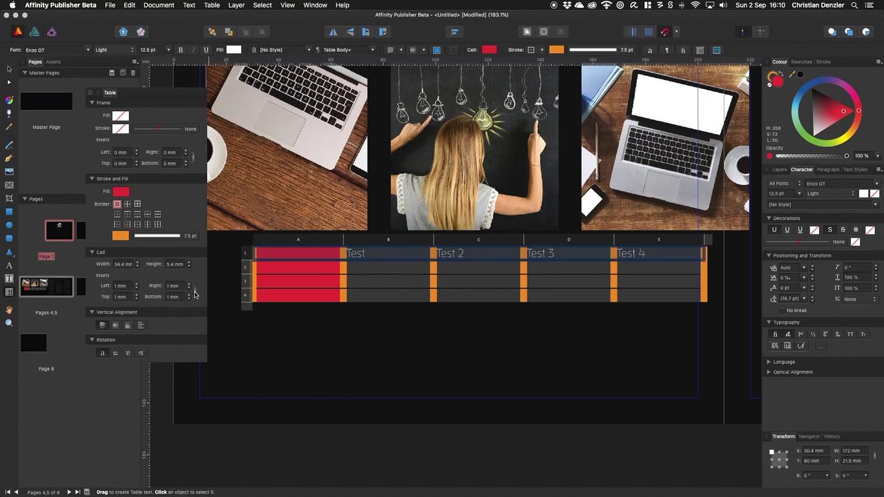
pyautogui.click(136, 283)
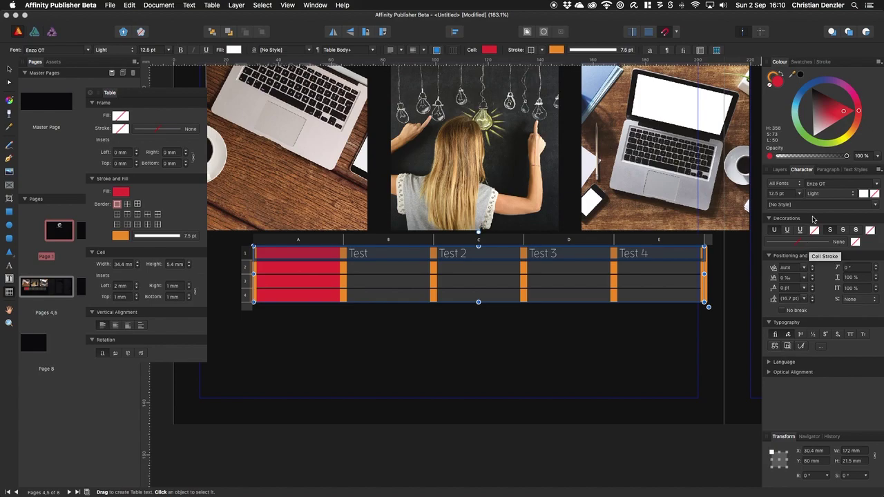
# Step: Show the Text Styles list and open the Table Body style for editing
pyautogui.click(860, 170)
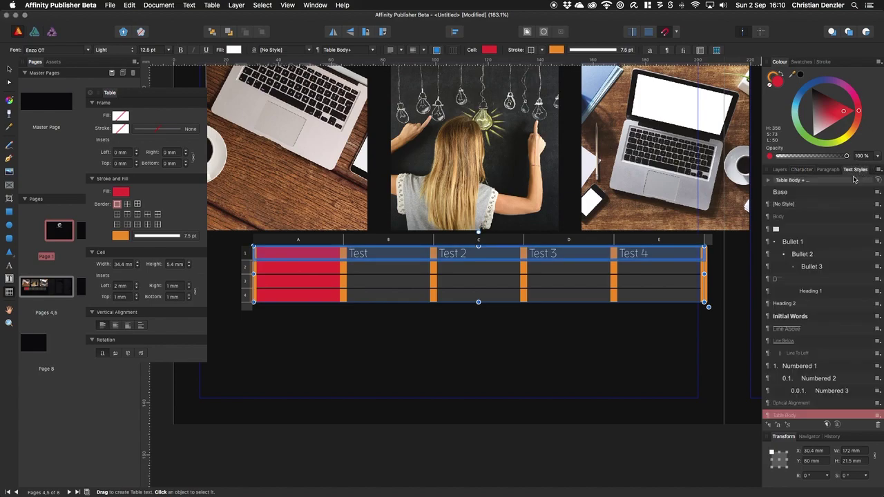
pyautogui.click(828, 170)
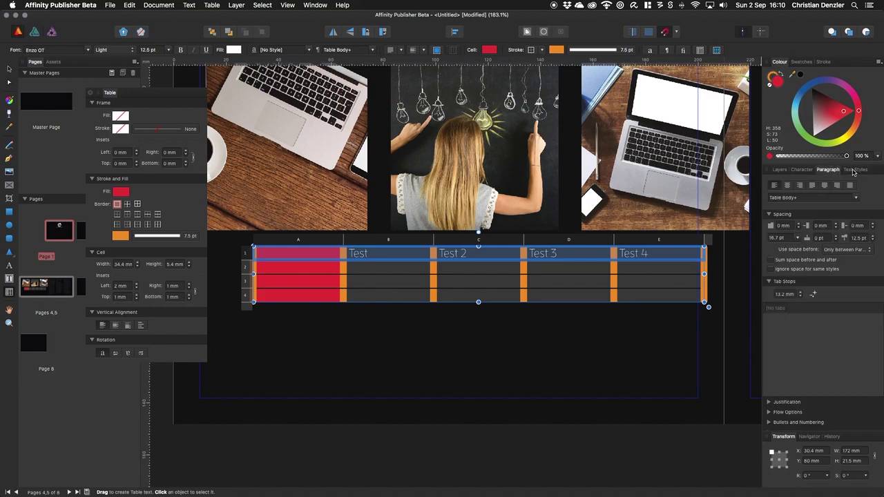
pyautogui.click(855, 171)
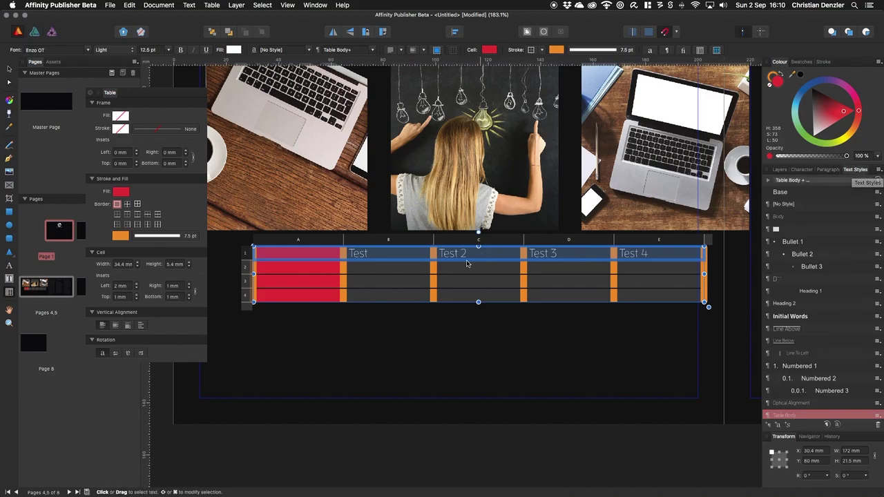
pyautogui.scroll(-4, 843, 313)
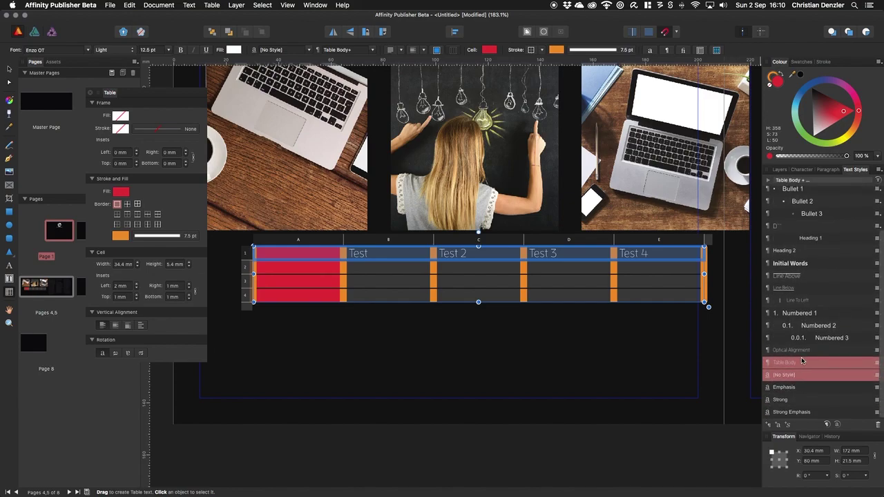
pyautogui.doubleClick(786, 364)
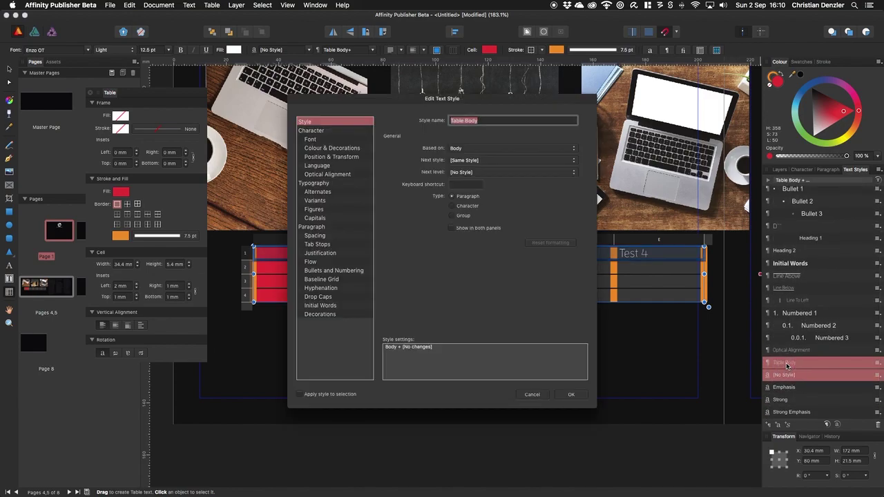
# Step: Set the Table Body style's font to Enzo OT with the Bold trait
pyautogui.click(324, 141)
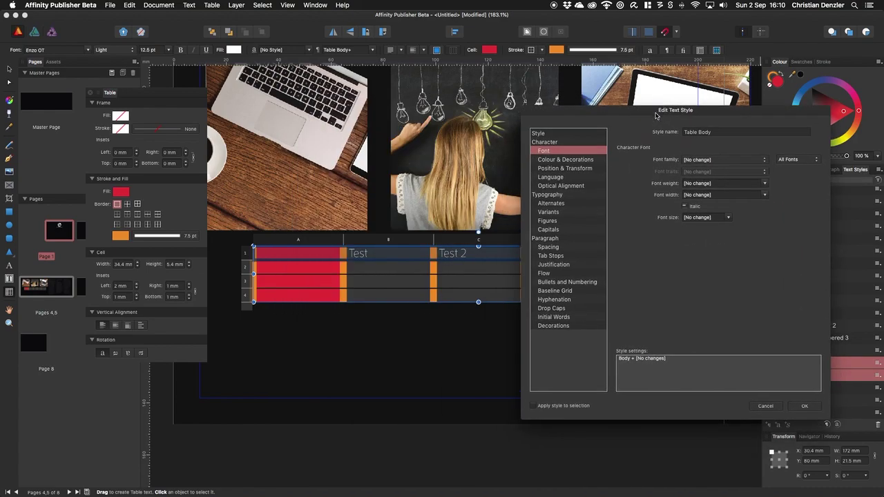
pyautogui.moveTo(425, 104); pyautogui.dragTo(659, 115)
pyautogui.click(706, 163)
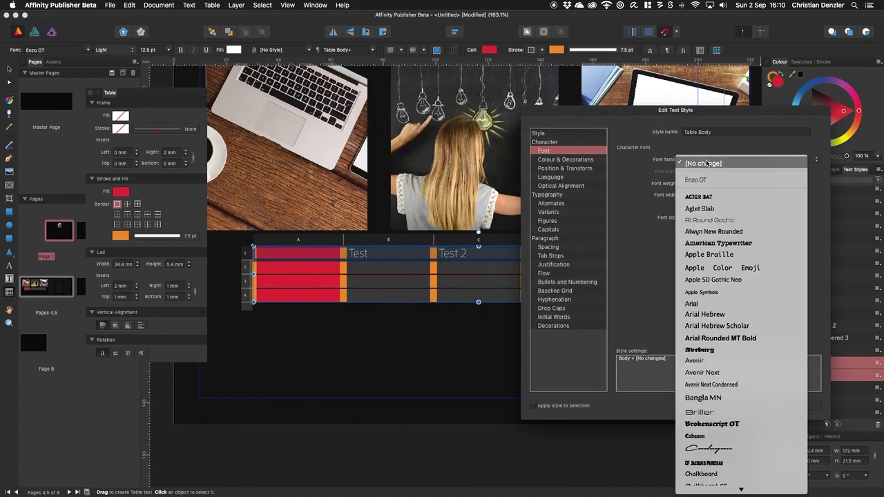
pyautogui.click(698, 179)
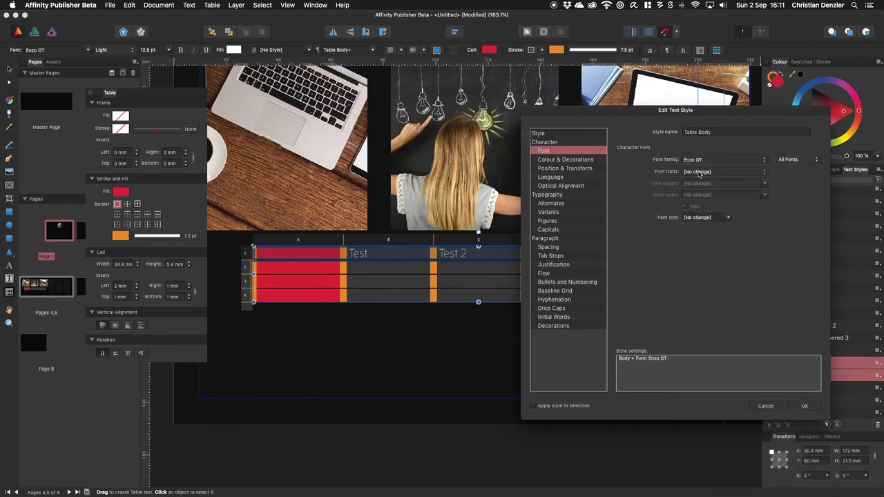
pyautogui.click(791, 160)
pyautogui.click(800, 159)
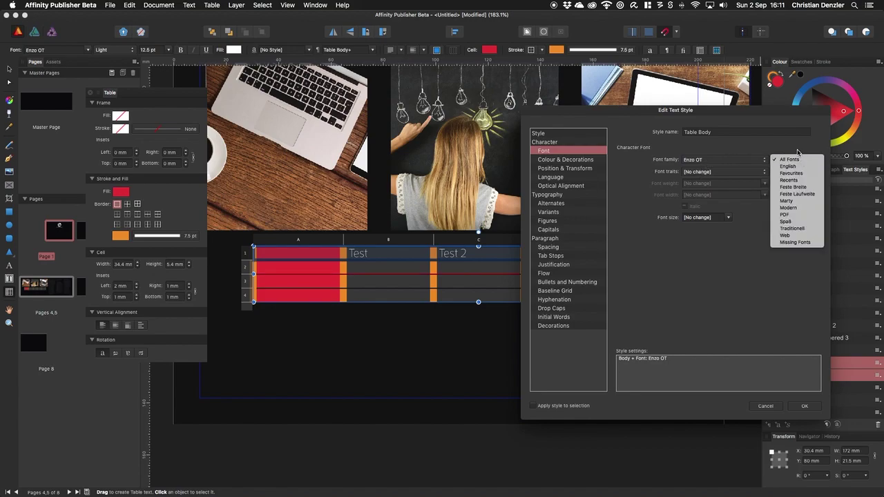
pyautogui.click(719, 172)
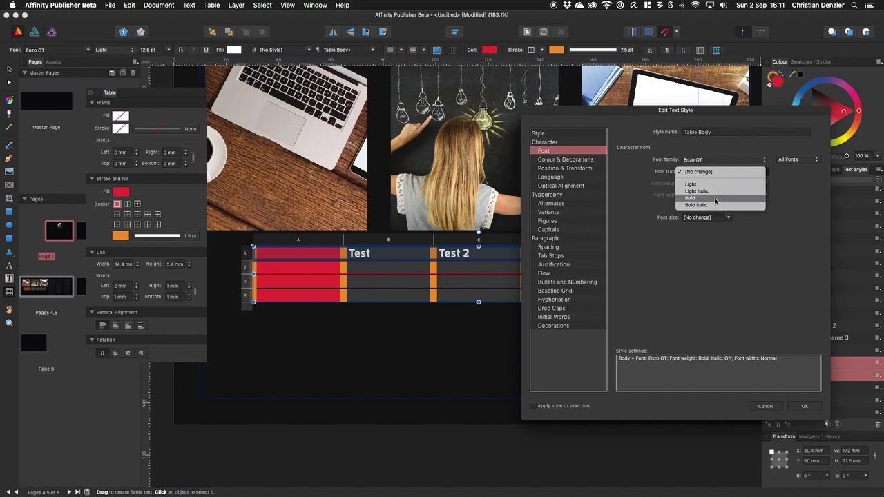
pyautogui.click(714, 200)
pyautogui.click(555, 159)
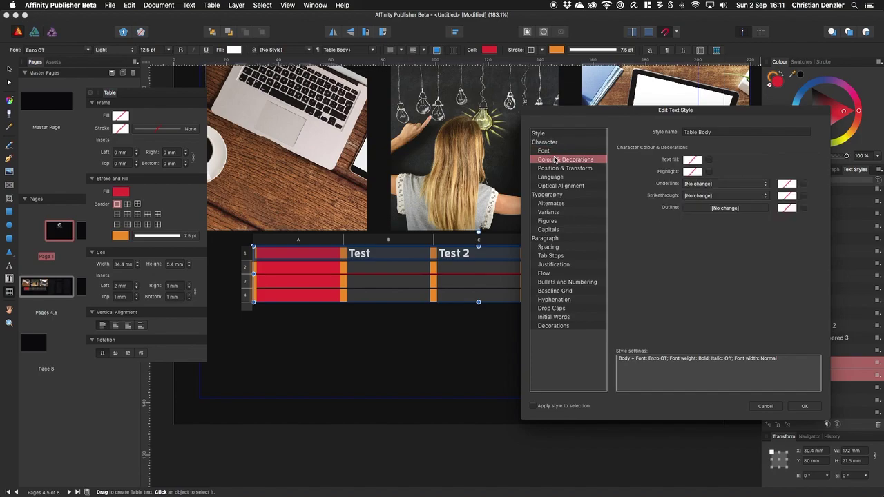
# Step: Give the Table Body style a black text fill and 10 pt font size, and confirm it
pyautogui.click(693, 161)
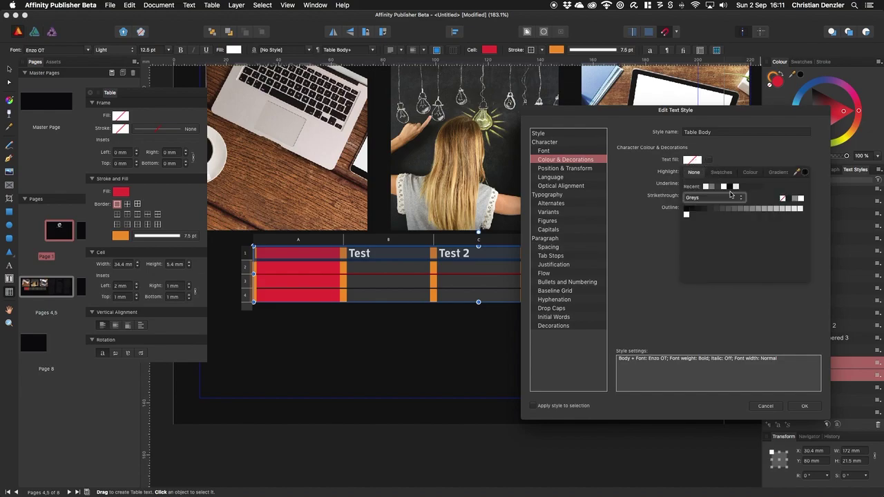
pyautogui.click(719, 187)
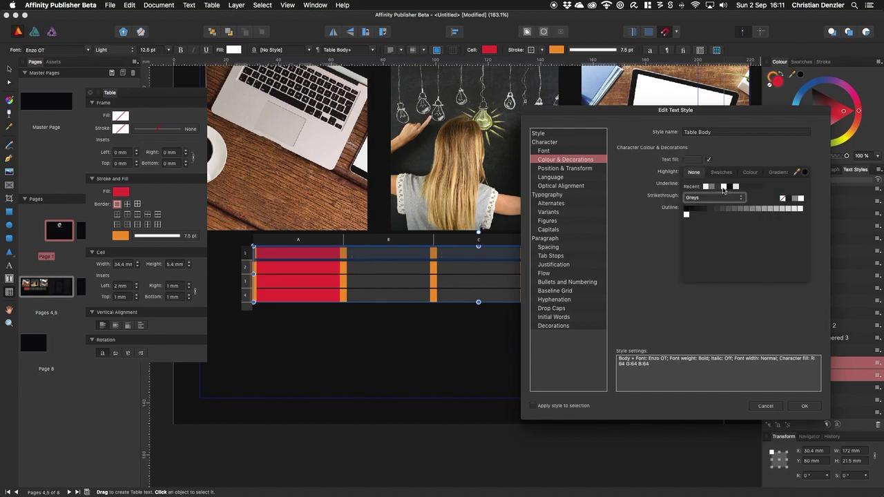
pyautogui.click(730, 188)
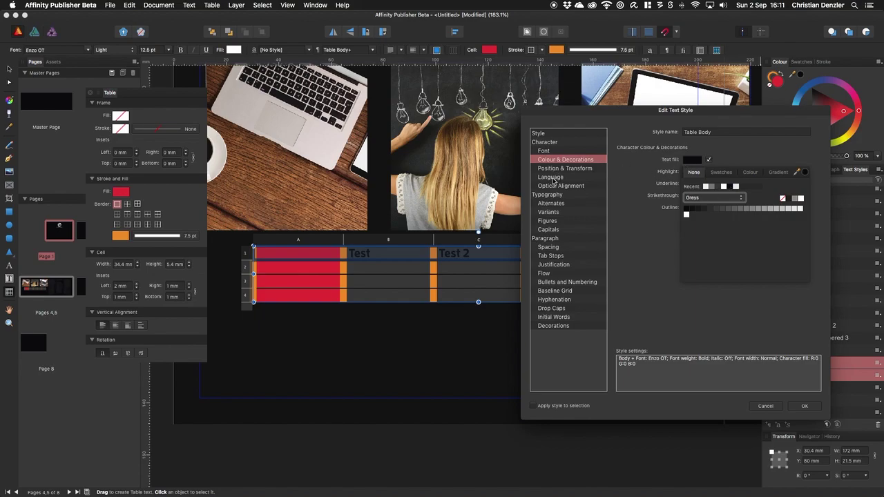
pyautogui.click(547, 142)
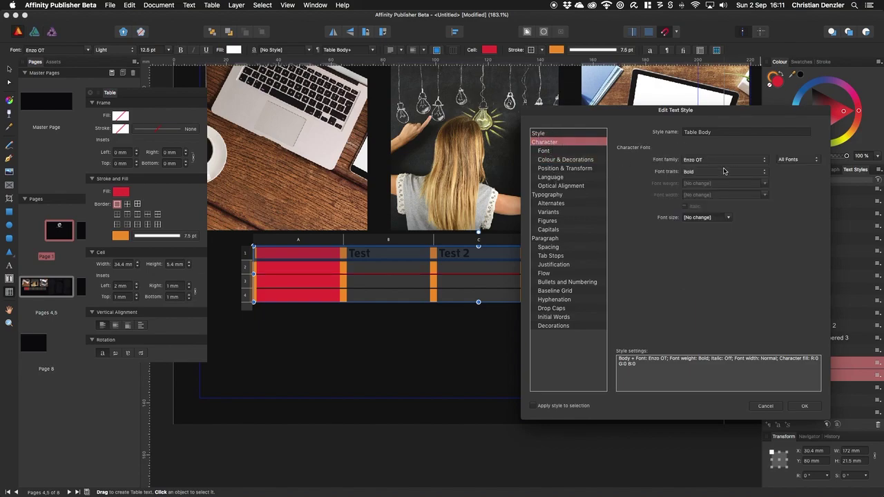
pyautogui.click(725, 218)
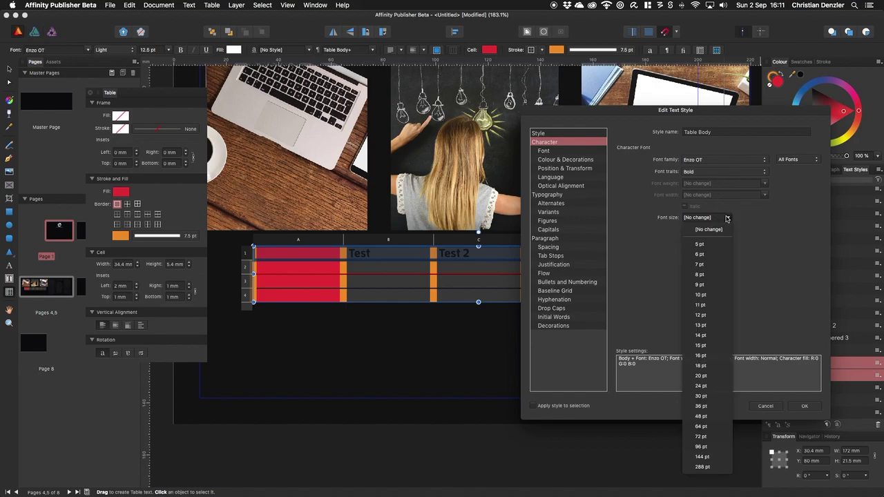
pyautogui.click(716, 297)
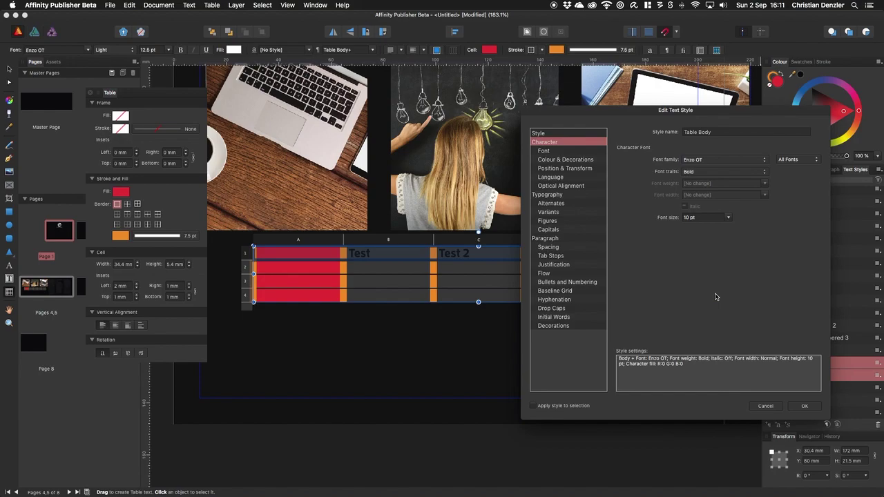
pyautogui.click(805, 406)
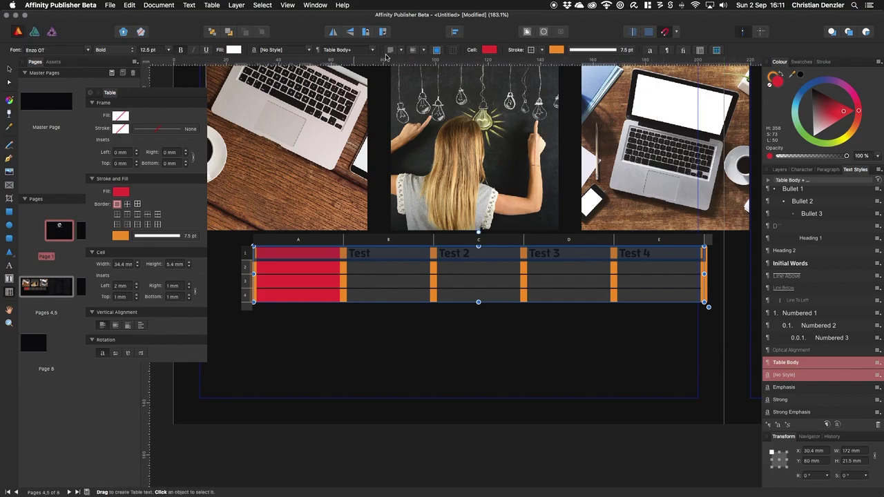
# Step: Reapply plain Table Body to the header row to clear overrides, then select column A
pyautogui.click(374, 53)
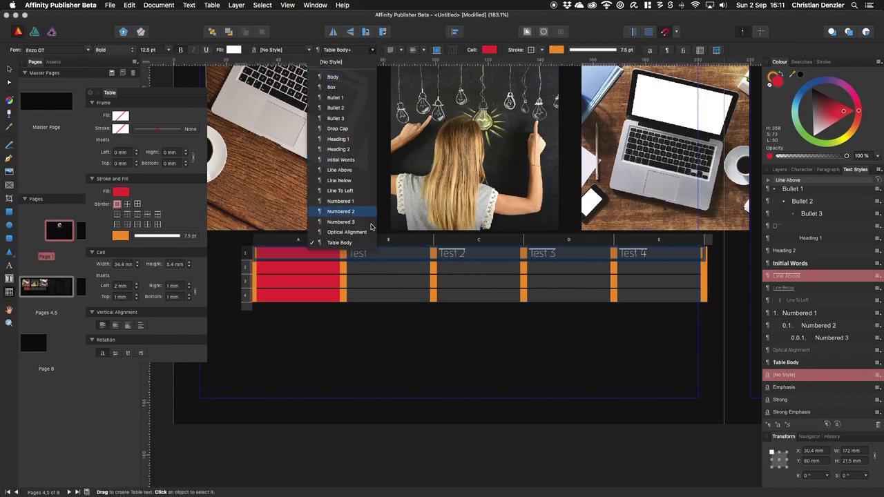
pyautogui.click(340, 243)
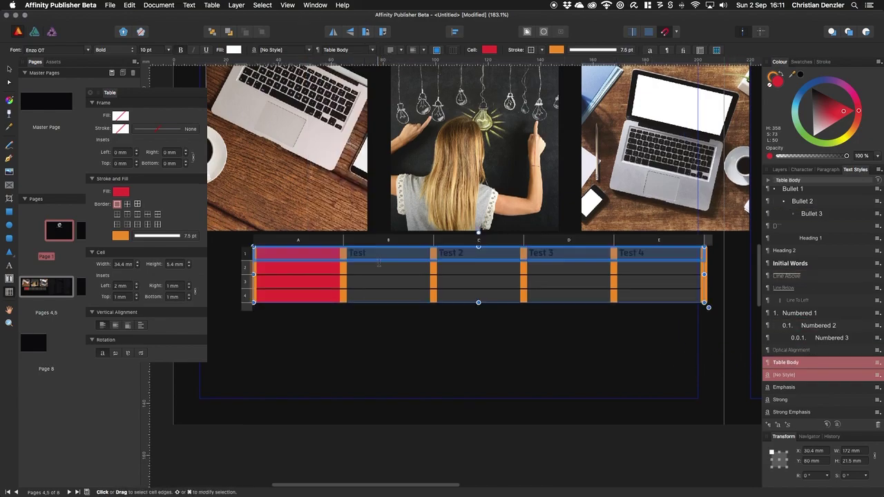
pyautogui.click(245, 254)
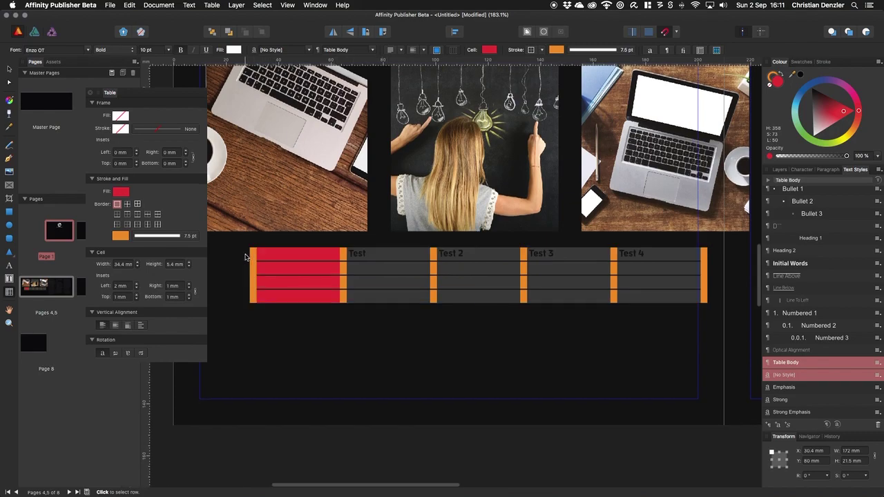
pyautogui.click(298, 241)
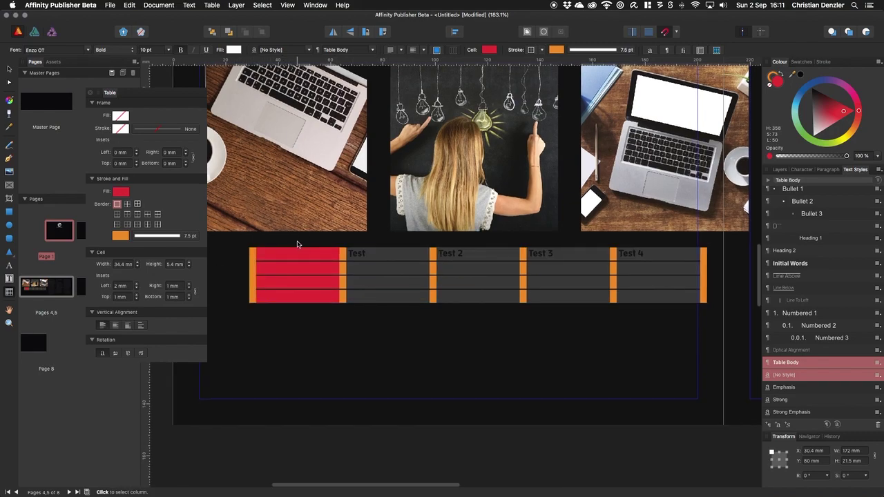
pyautogui.rightClick(301, 243)
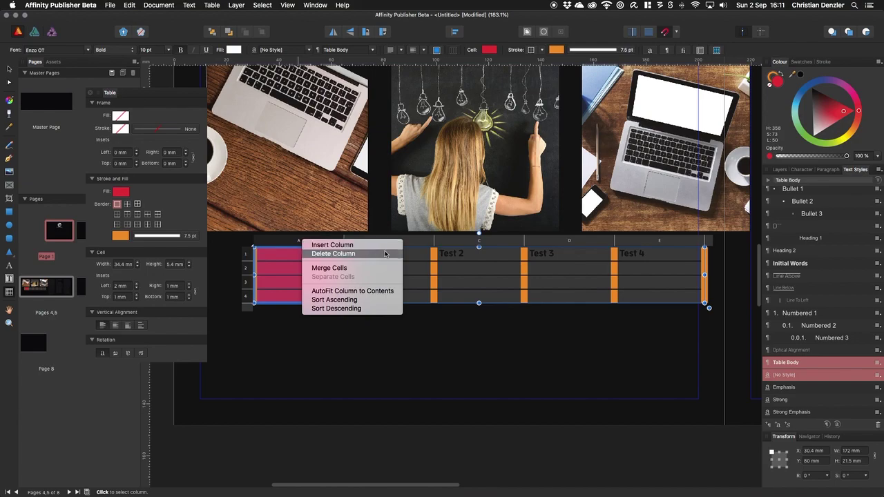